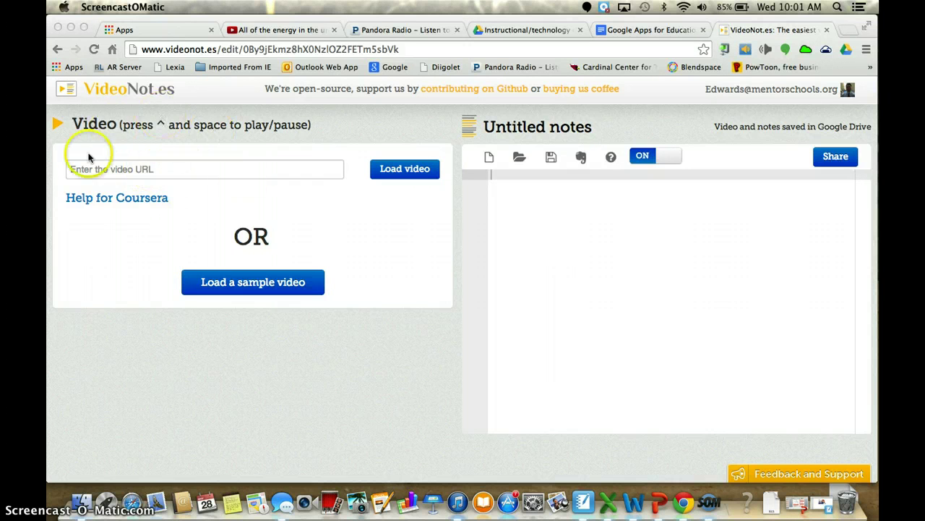
{"action": "left_click", "coordinate": [164, 169]}
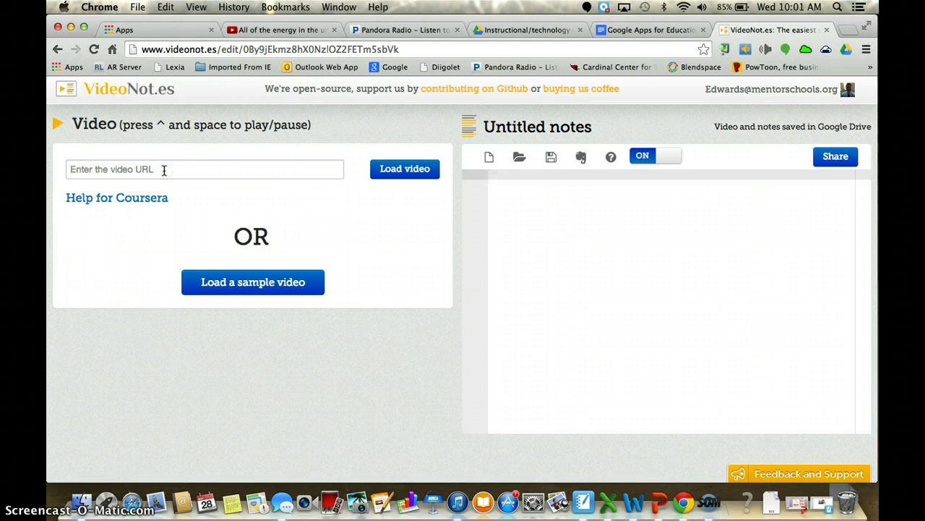
{"action": "type", "text": "https://www.youtube.com/watch?v=dmcevC55K3s"}
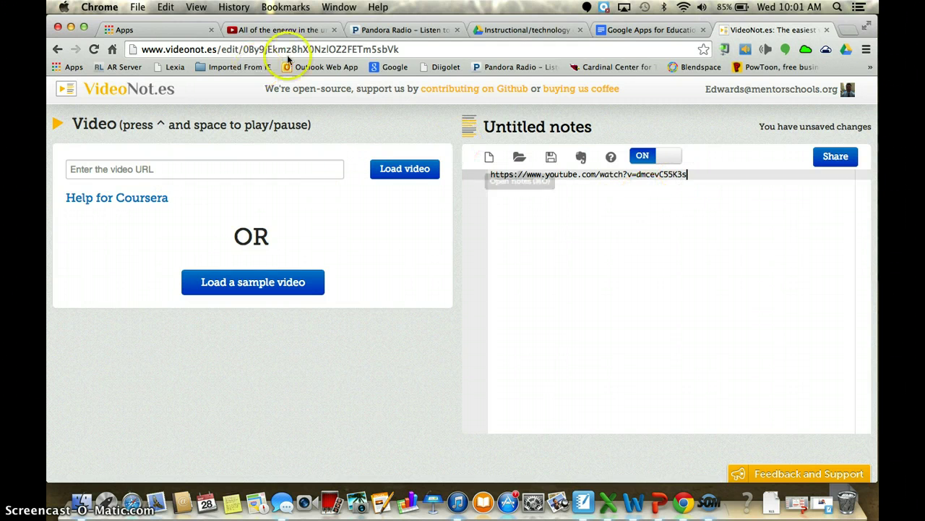
{"action": "triple_click", "coordinate": [662, 177]}
{"action": "key", "text": "super+x"}
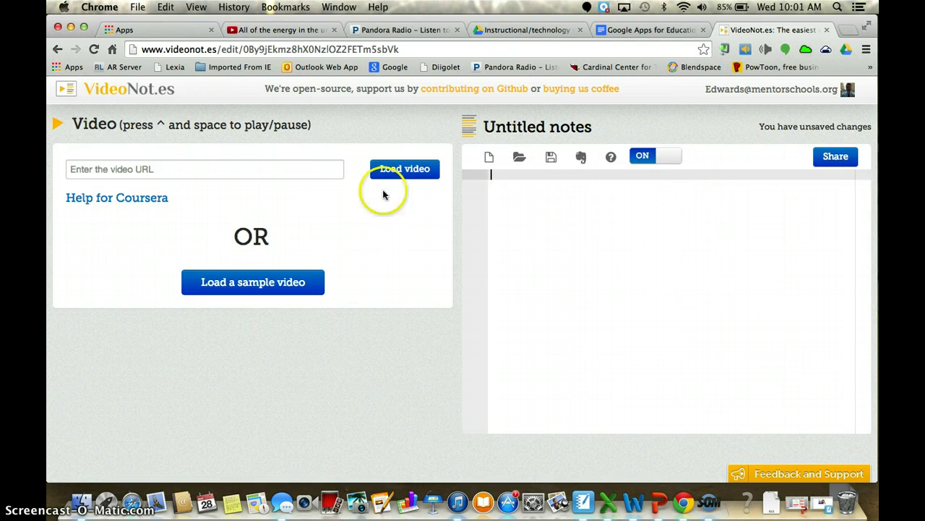
{"action": "left_click", "coordinate": [184, 170]}
{"action": "key", "text": "super+v"}
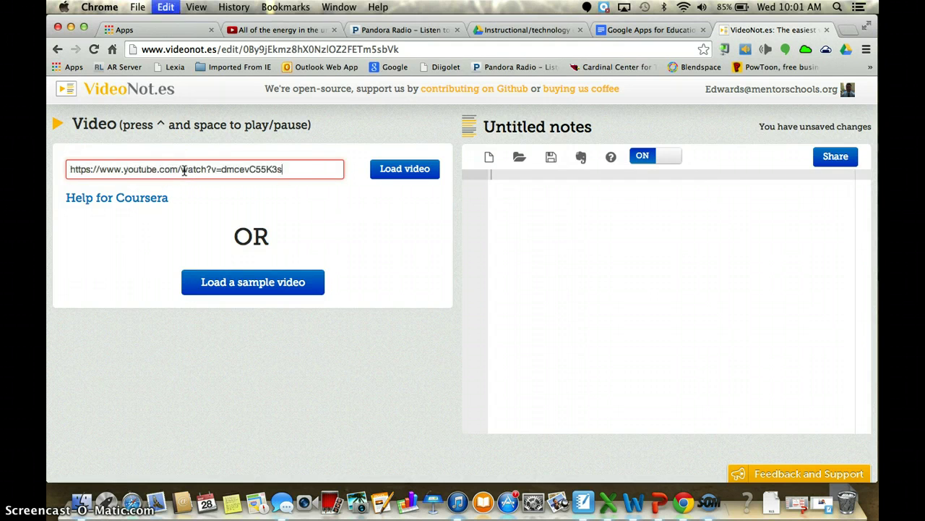
{"action": "left_click", "coordinate": [403, 168]}
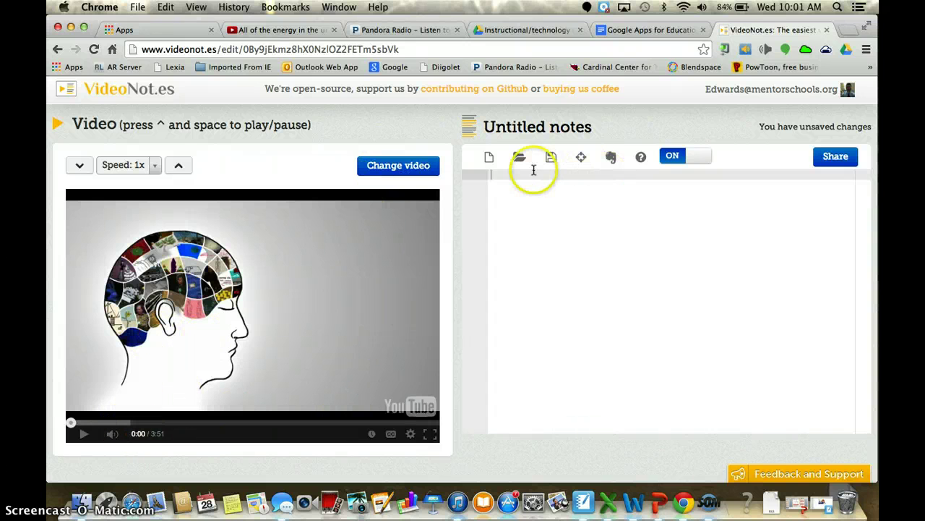
Step: Rename the untitled notes file to "Videonotes tutorial" and save the name
{"action": "left_click", "coordinate": [531, 128]}
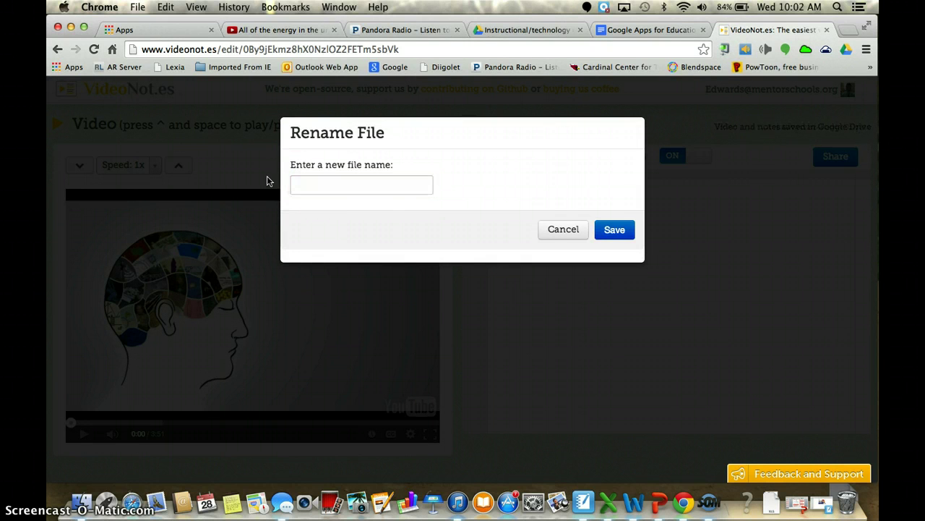
{"action": "left_click", "coordinate": [295, 185]}
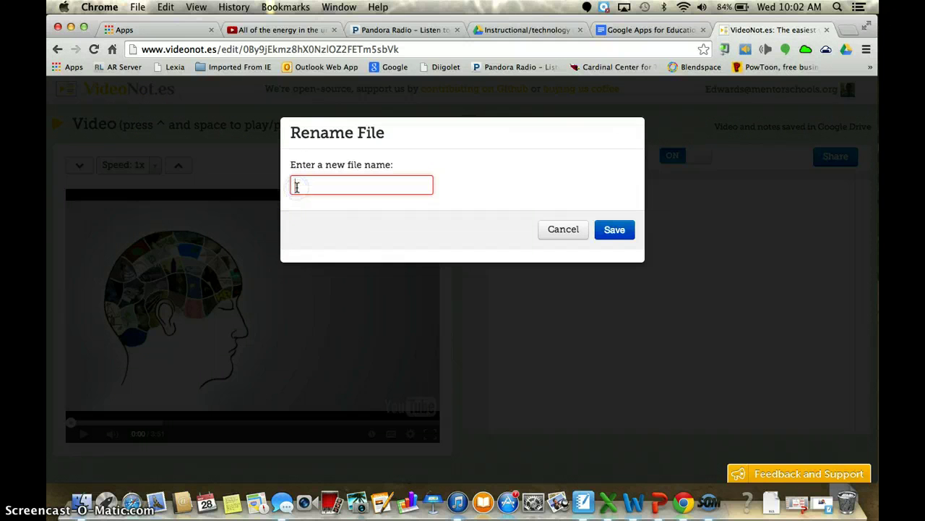
{"action": "type", "text": "Videonotes t"}
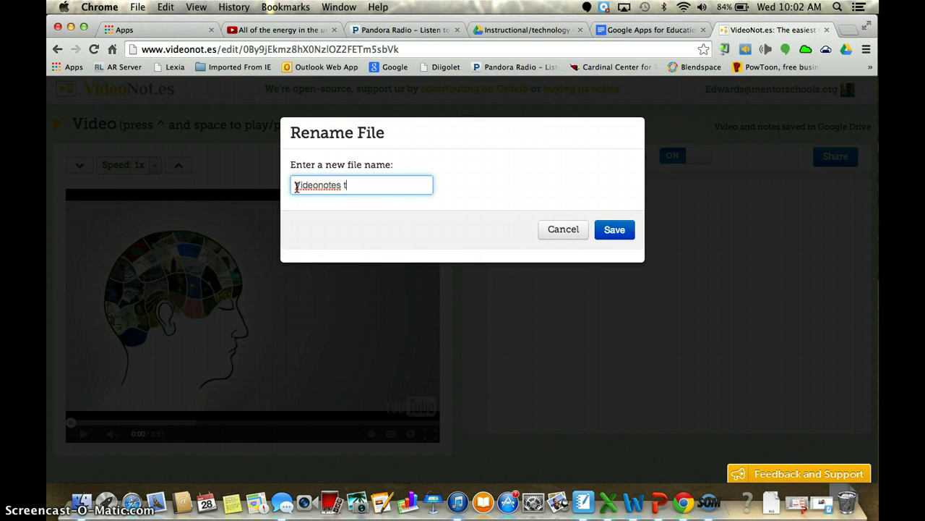
{"action": "type", "text": "utorial"}
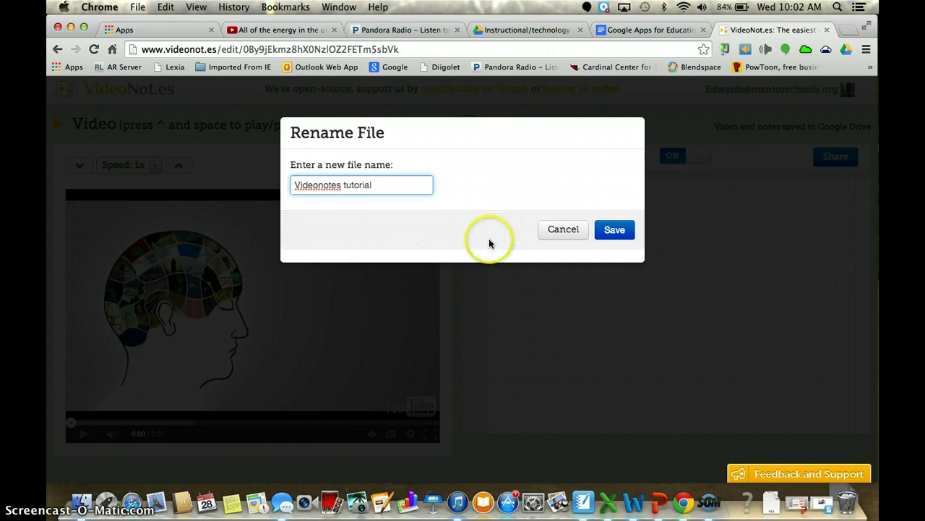
{"action": "left_click", "coordinate": [616, 230]}
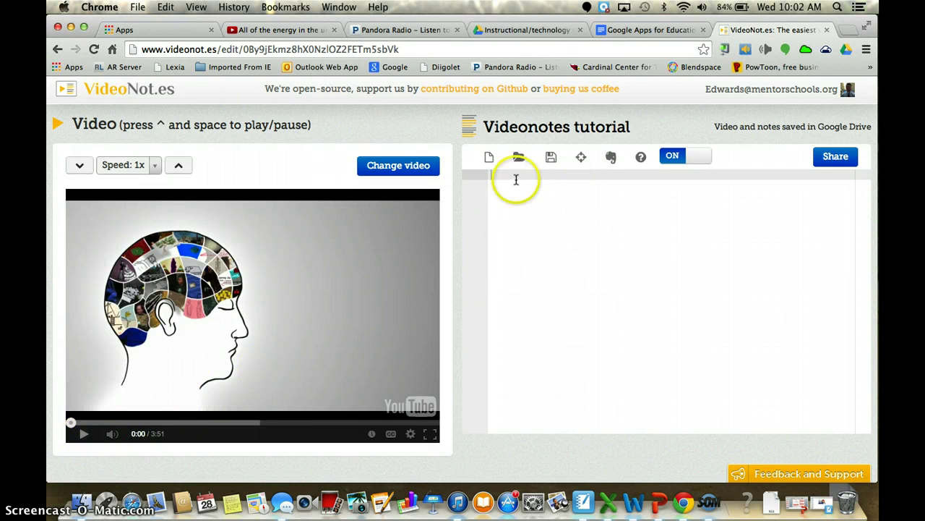
Step: Start playing the video and write the first synchronized note, "Why is energy hard to define"
{"action": "left_click", "coordinate": [84, 433]}
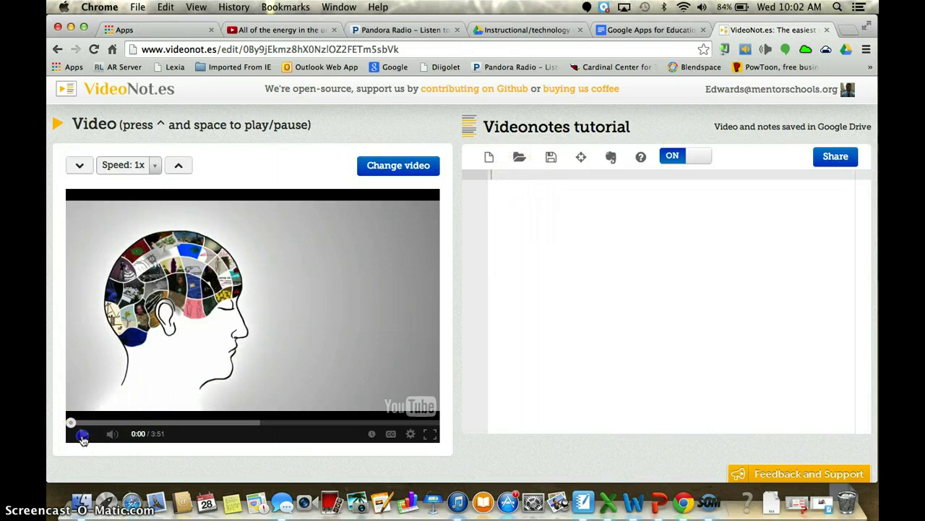
{"action": "left_click", "coordinate": [510, 175]}
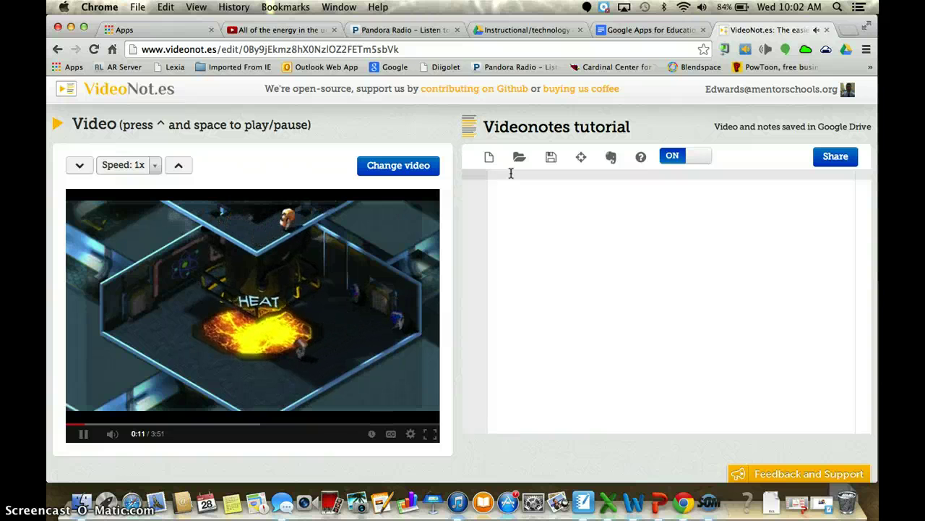
{"action": "type", "text": "Why"}
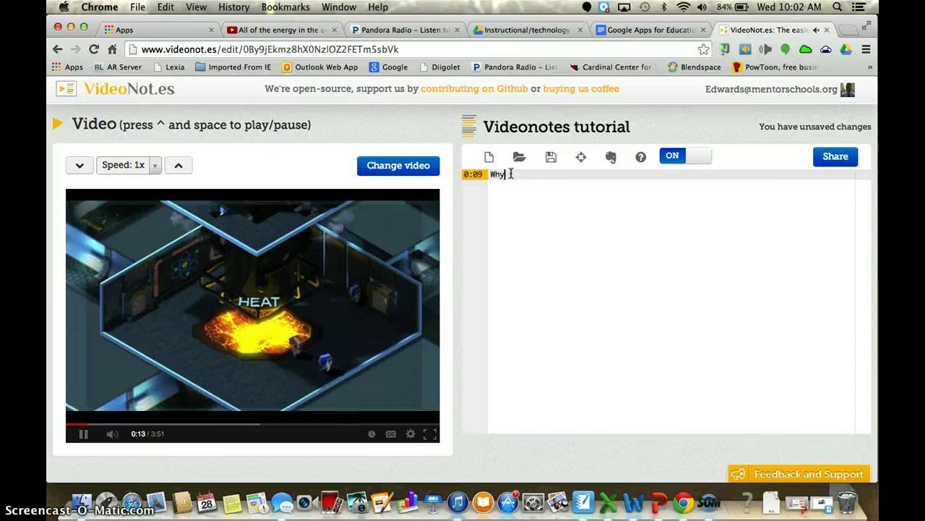
{"action": "type", "text": " is energy "}
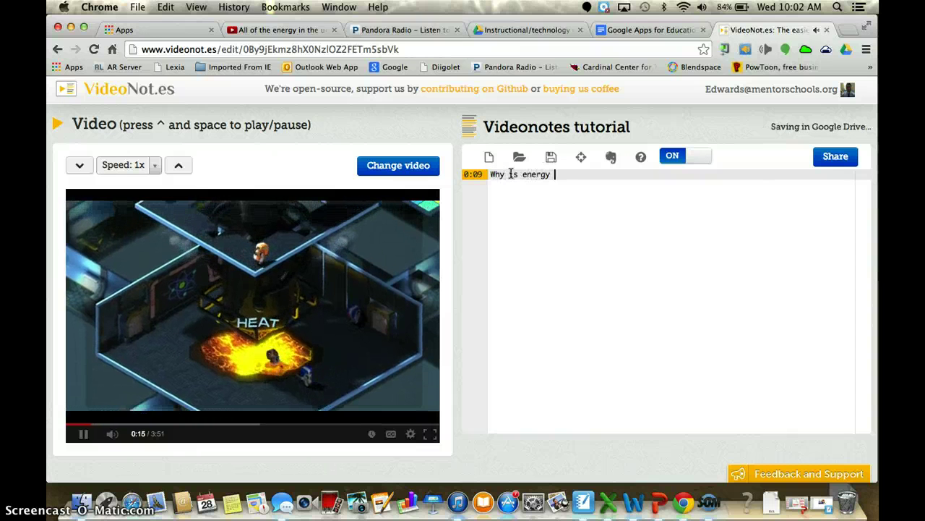
{"action": "type", "text": "hord to "}
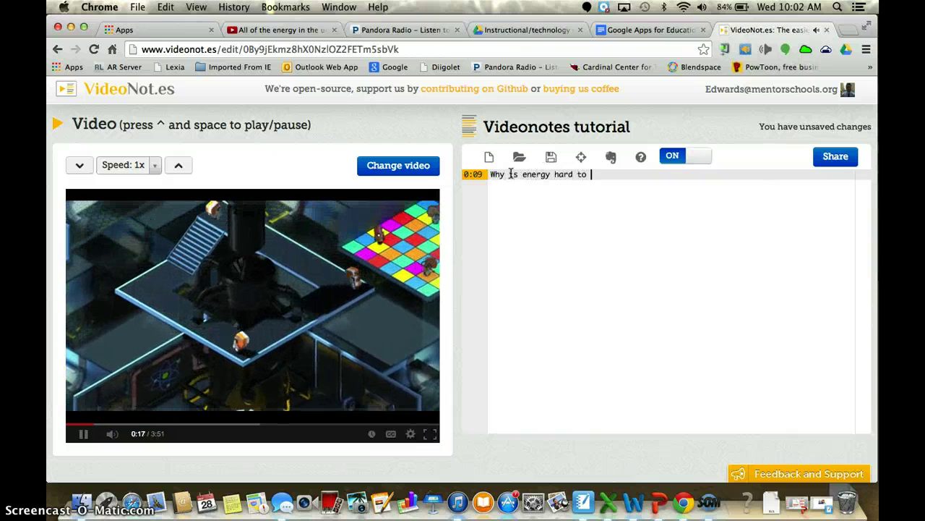
{"action": "type", "text": "delfine"}
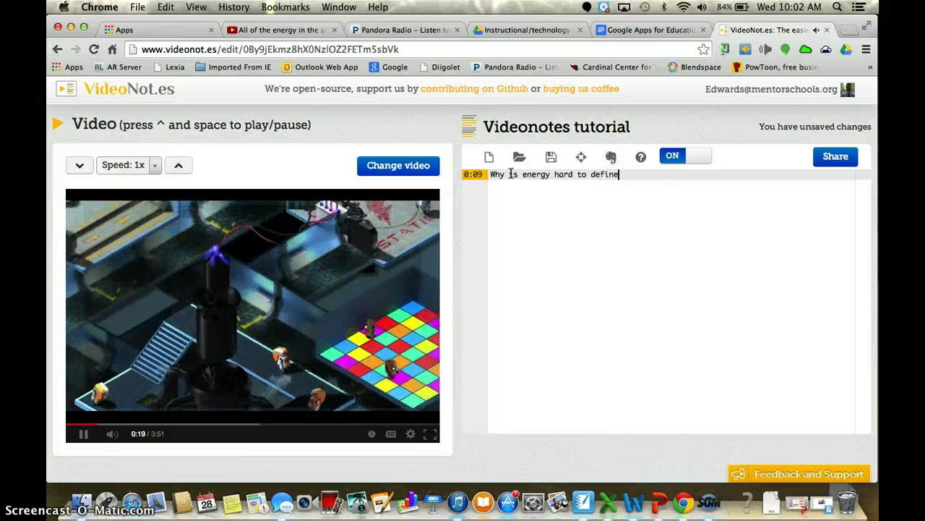
Step: Add a second note line reading "What are the different types of energy?" while the video plays
{"action": "key", "text": "Return"}
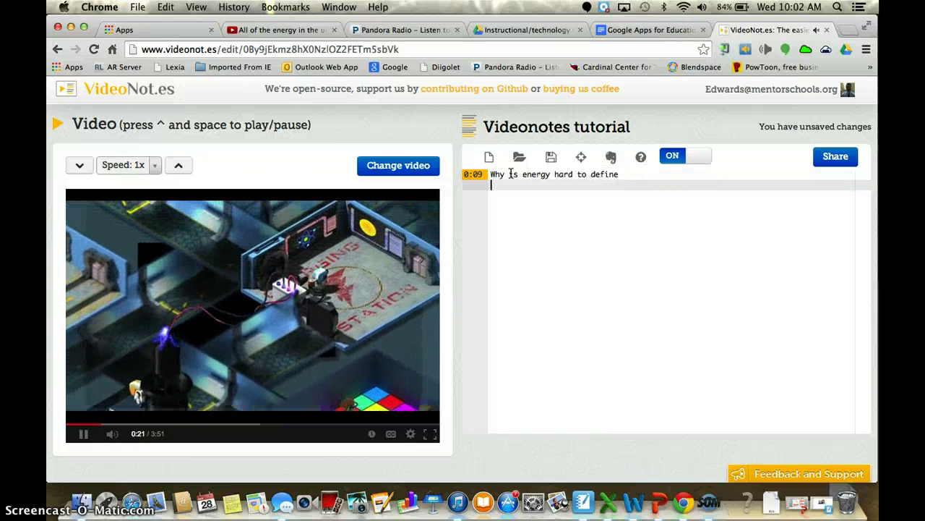
{"action": "type", "text": "What are t"}
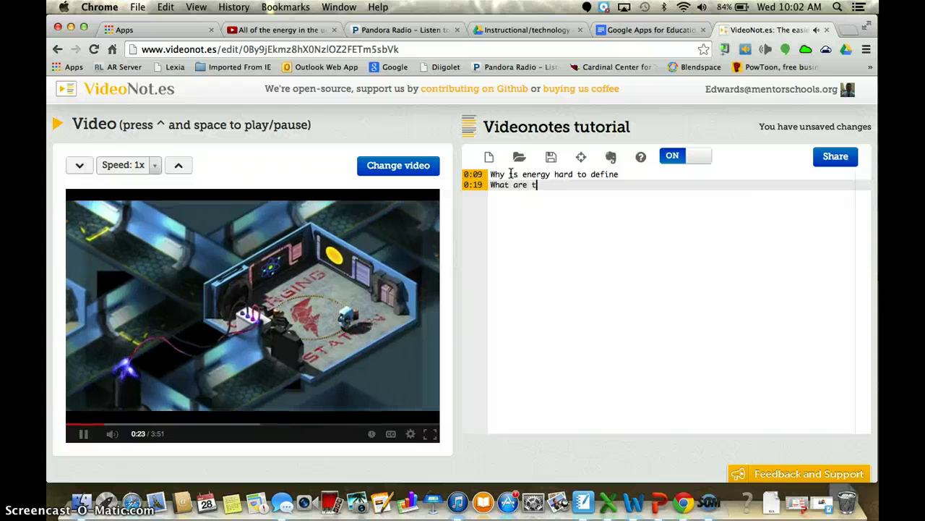
{"action": "type", "text": "he different "}
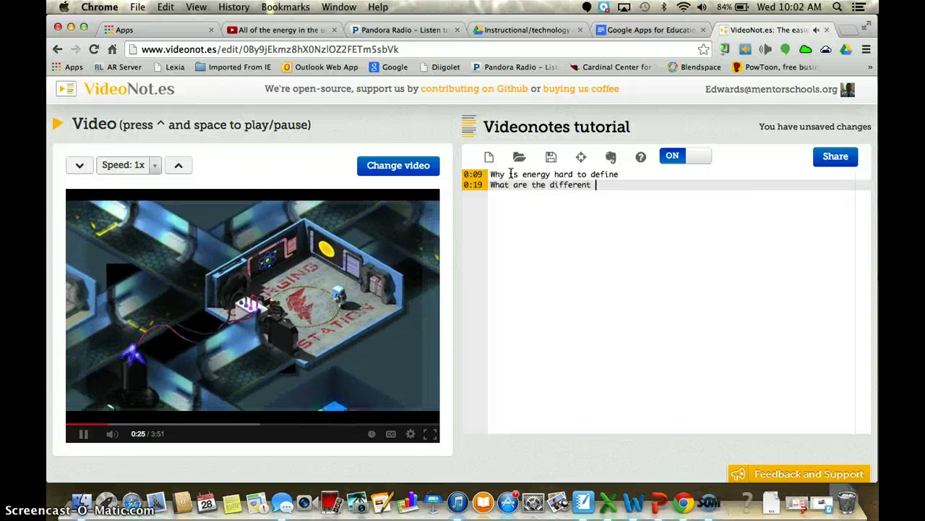
{"action": "type", "text": "types of energy?"}
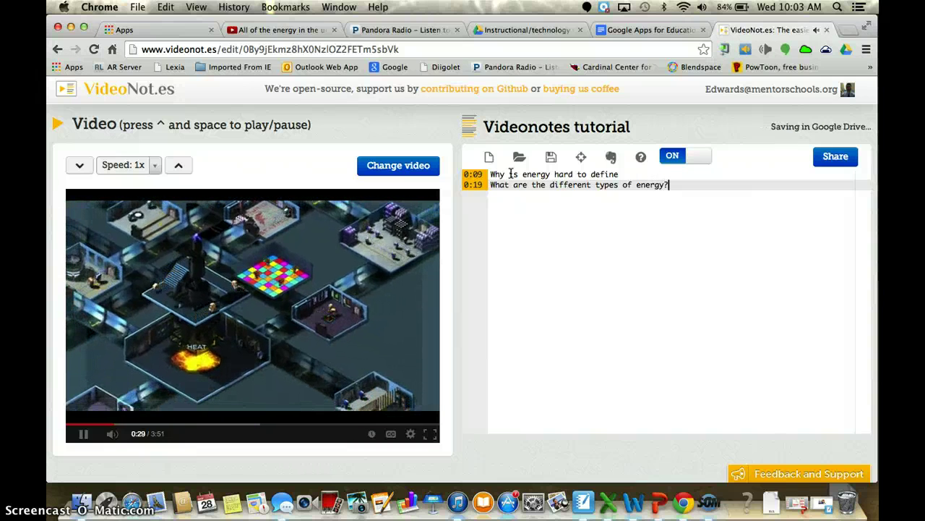
Step: Add a third note line reading "What are the two types of energy?" and pause the video
{"action": "key", "text": "Return"}
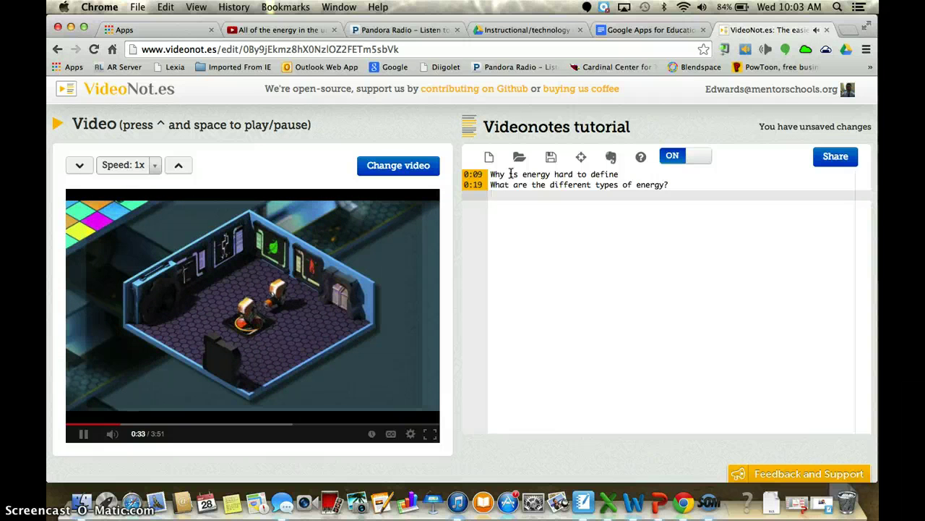
{"action": "type", "text": "What "}
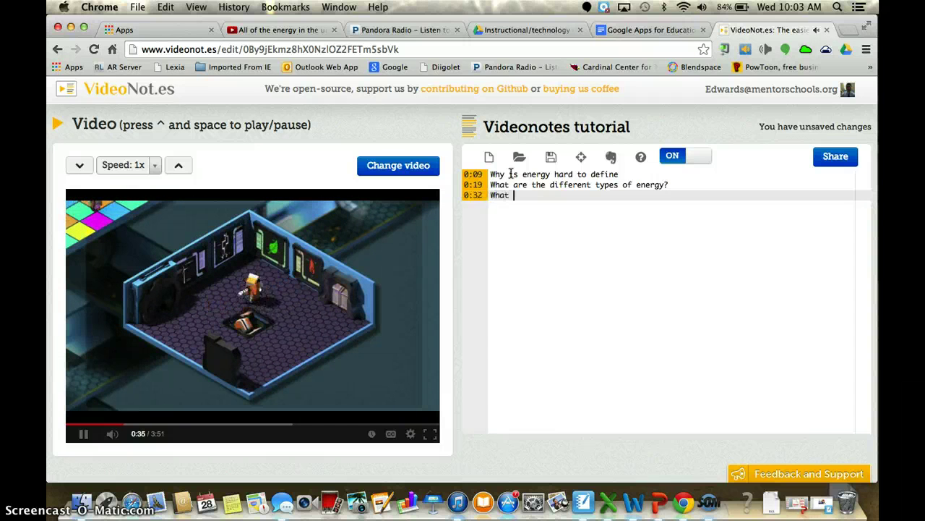
{"action": "type", "text": "are the two types of en"}
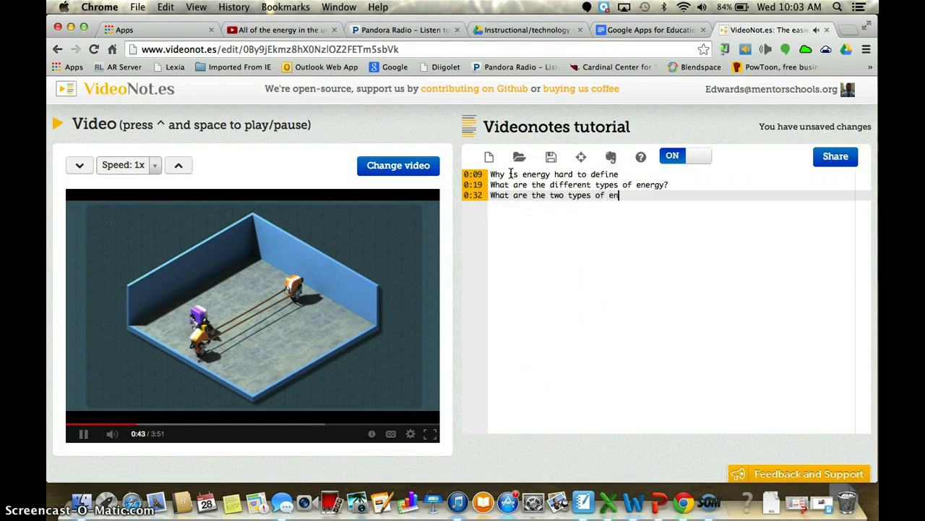
{"action": "type", "text": "?"}
{"action": "key", "text": "Return"}
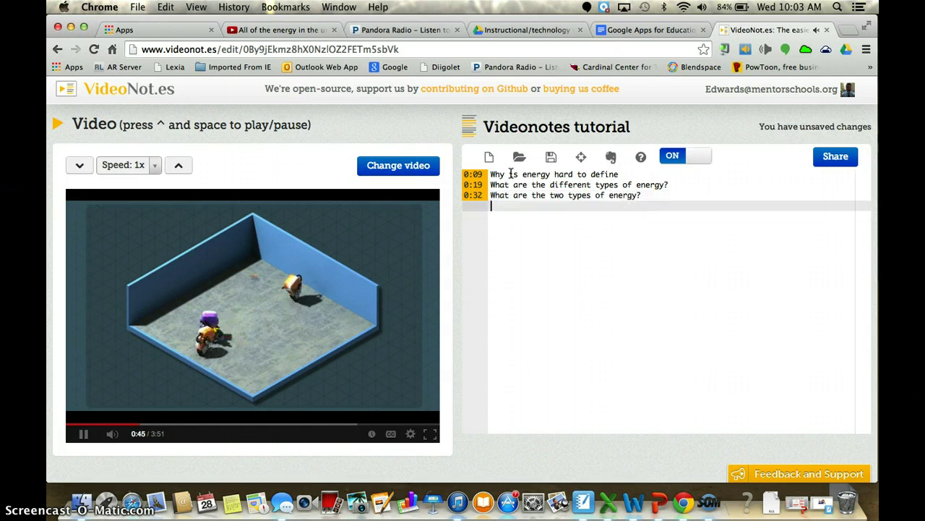
{"action": "key", "text": "BackSpace"}
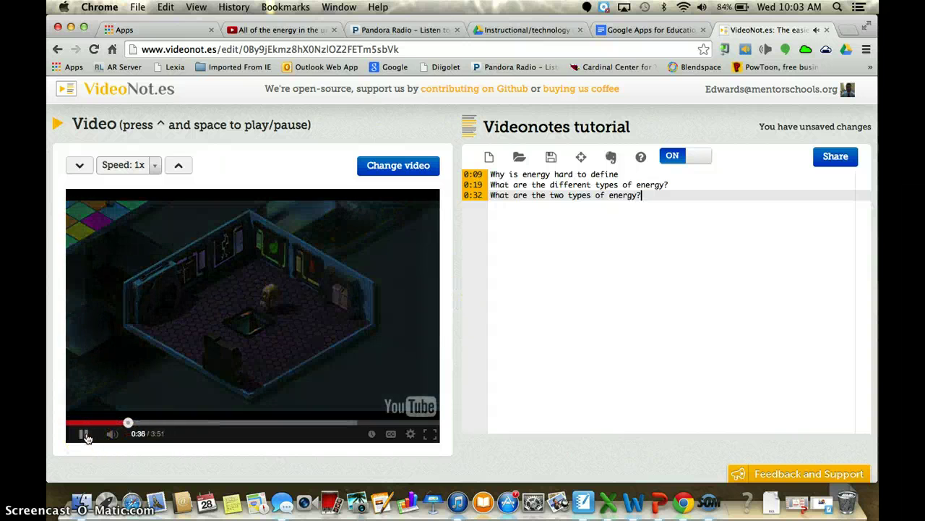
{"action": "left_click", "coordinate": [85, 436]}
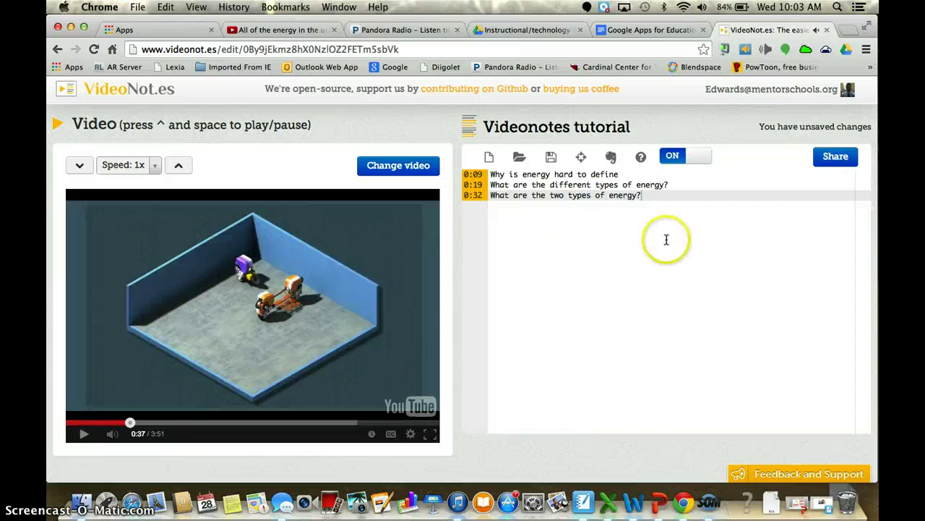
Step: Replay the video from the moments linked to the first, second and third notes, leaving it paused
{"action": "left_click", "coordinate": [515, 174]}
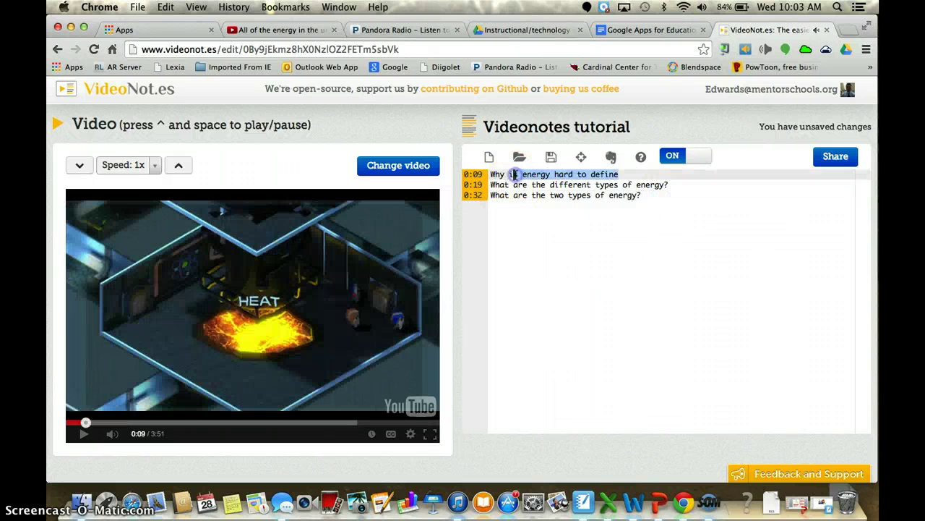
{"action": "left_click", "coordinate": [92, 438]}
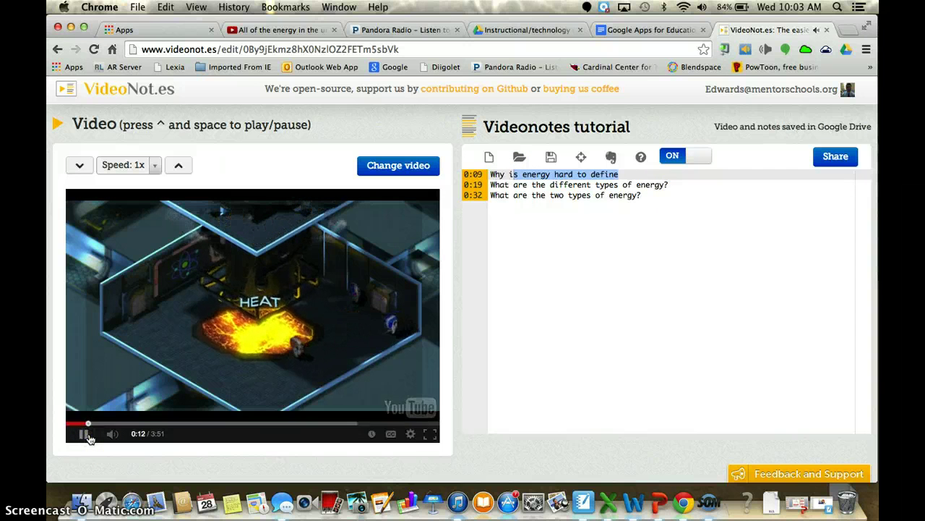
{"action": "left_click", "coordinate": [475, 186]}
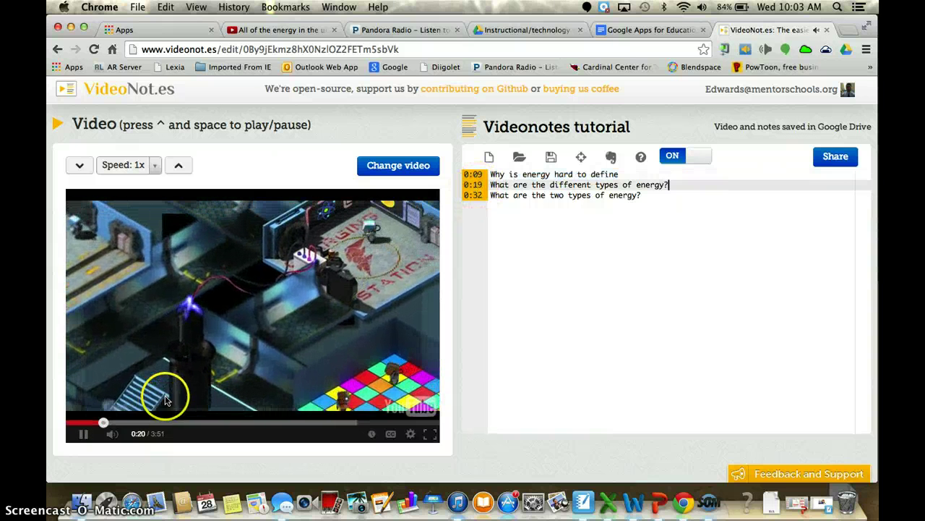
{"action": "left_click", "coordinate": [83, 433]}
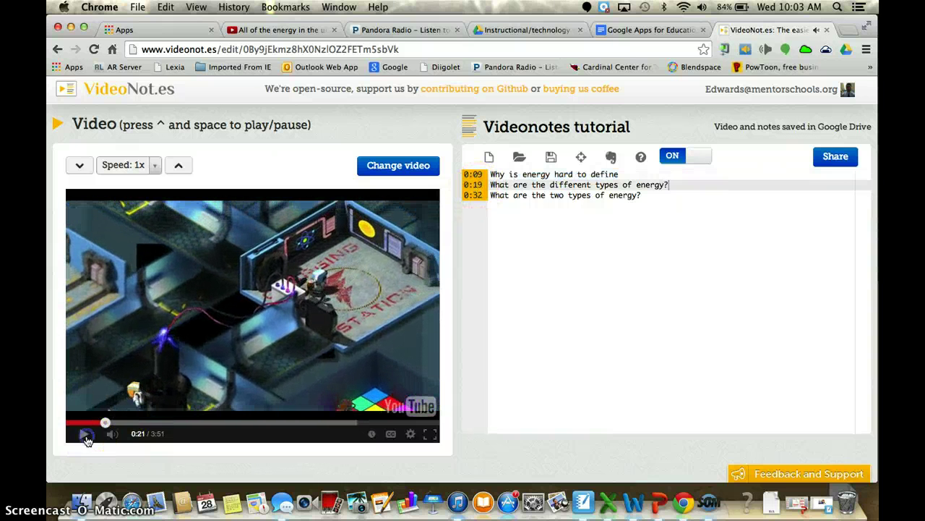
{"action": "left_click", "coordinate": [529, 202]}
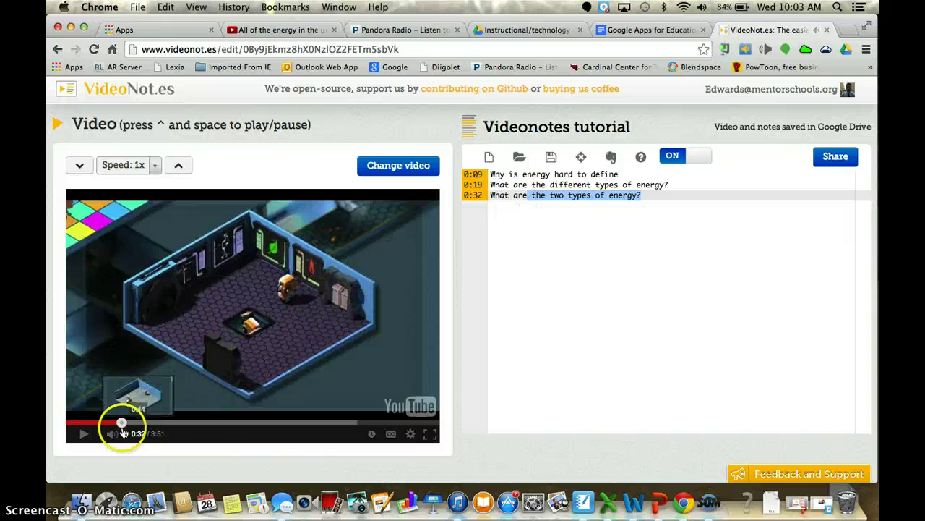
{"action": "left_click", "coordinate": [83, 436]}
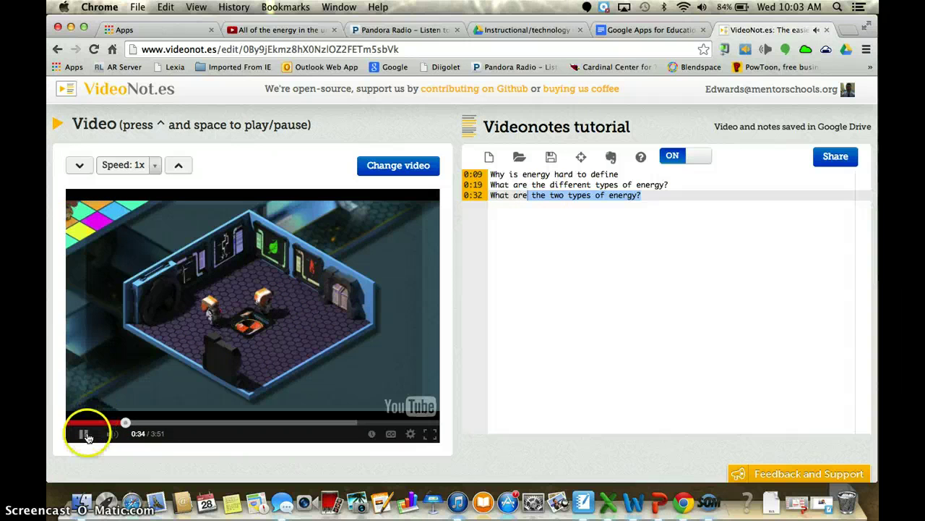
{"action": "left_click", "coordinate": [83, 434]}
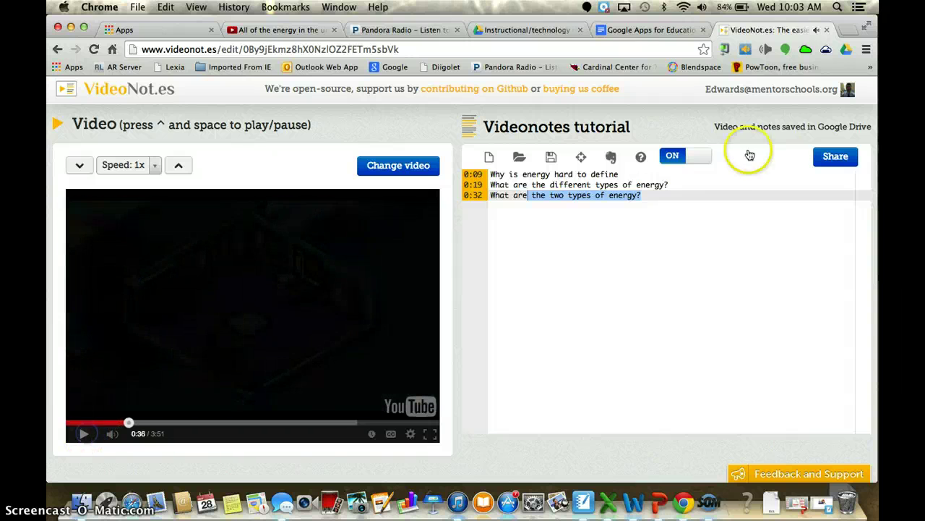
Step: Add a fourth note line reading "What is potential energy?" below the third question
{"action": "left_click", "coordinate": [662, 194]}
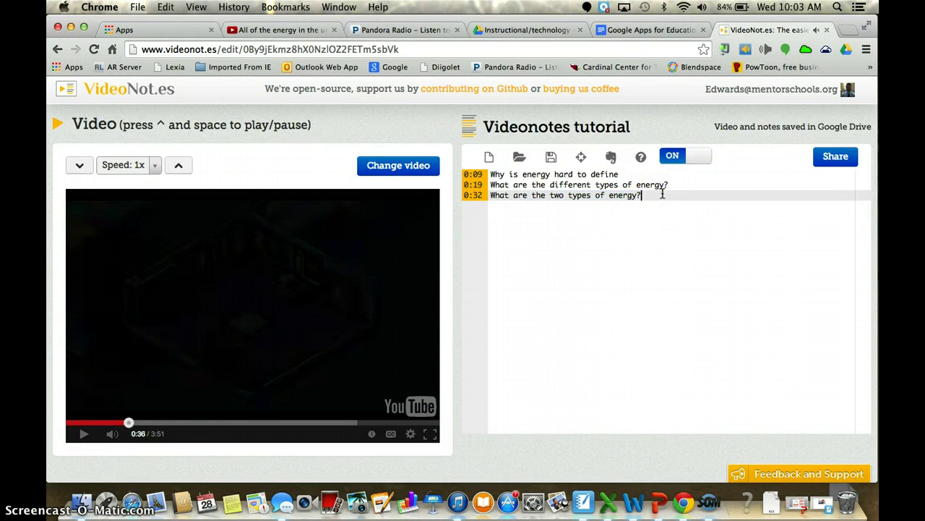
{"action": "key", "text": "Return"}
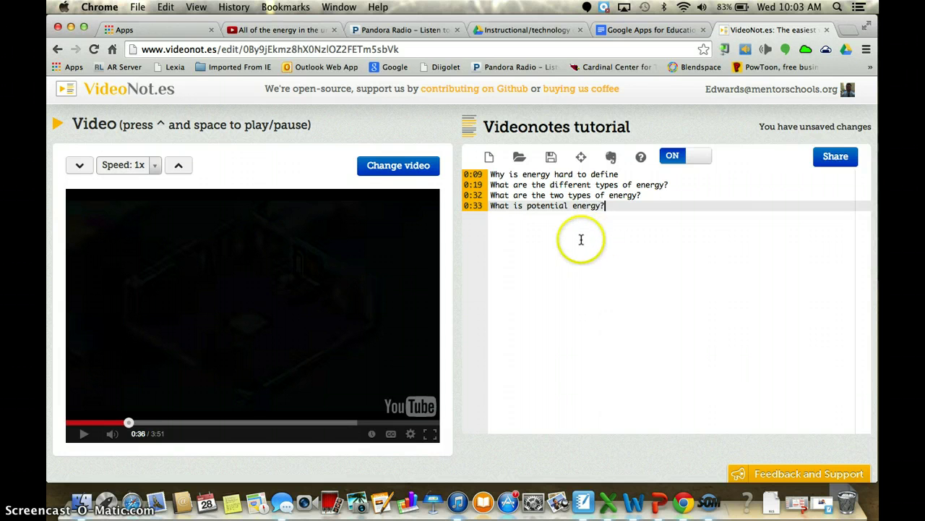
Step: Play the video past the potential energy passage, then pause it and rewind to 0:39
{"action": "left_click", "coordinate": [83, 434]}
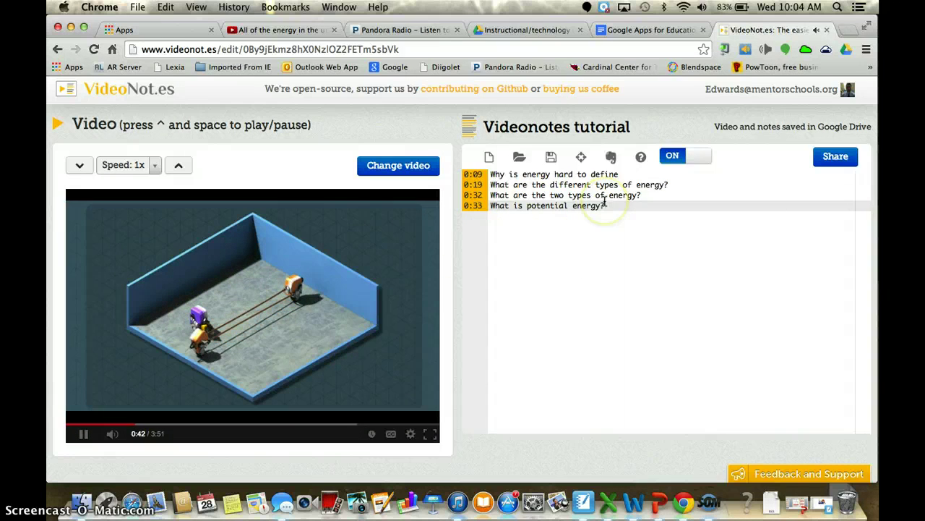
{"action": "left_click", "coordinate": [88, 436]}
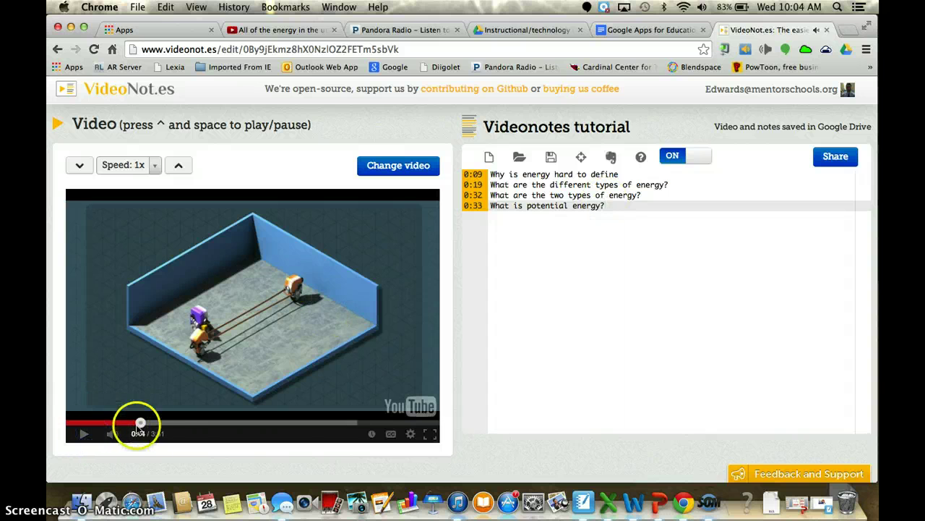
{"action": "left_click_drag", "start_coordinate": [138, 428], "coordinate": [132, 428]}
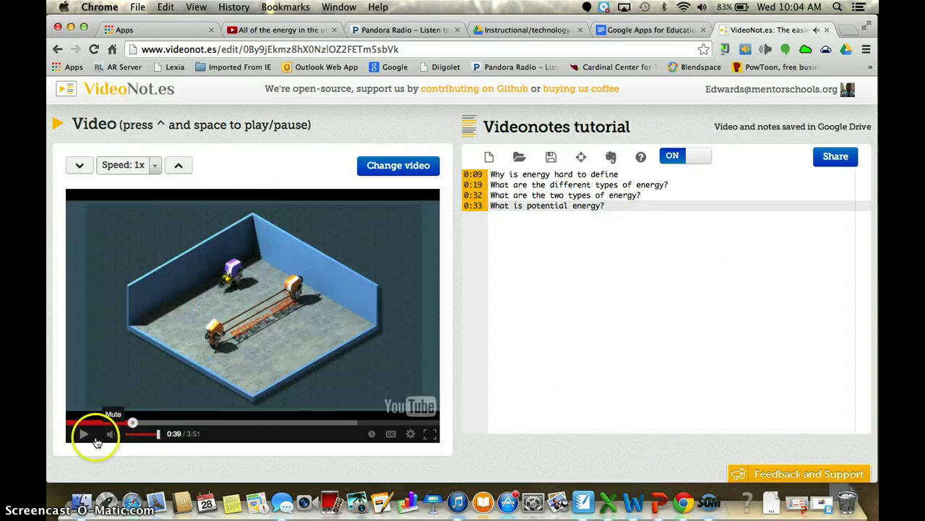
Step: Delete the fourth note's text and re-enter "What is potential energy?" while the video plays, so it gets a new timestamp
{"action": "triple_click", "coordinate": [607, 205]}
{"action": "key", "text": "BackSpace"}
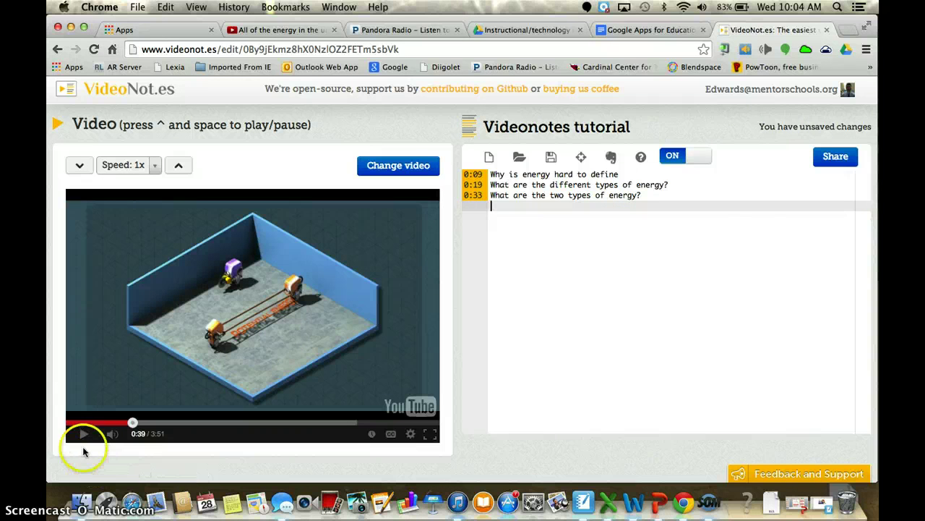
{"action": "key", "text": "ctrl+space"}
{"action": "type", "text": "What is "}
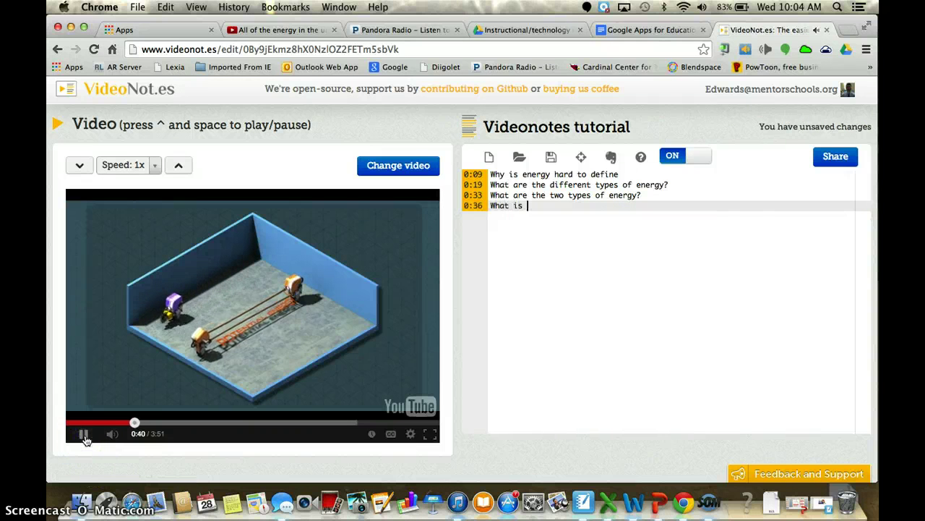
{"action": "type", "text": "potential energy?"}
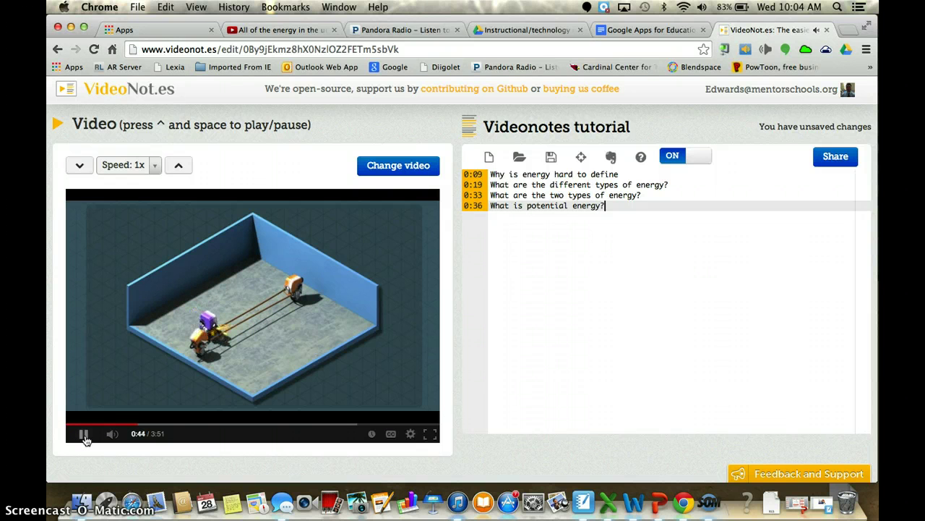
Step: Add a fifth note line reading "What do chemical bonds store?" during the chemical potential energy passage and pause the video
{"action": "key", "text": "Return"}
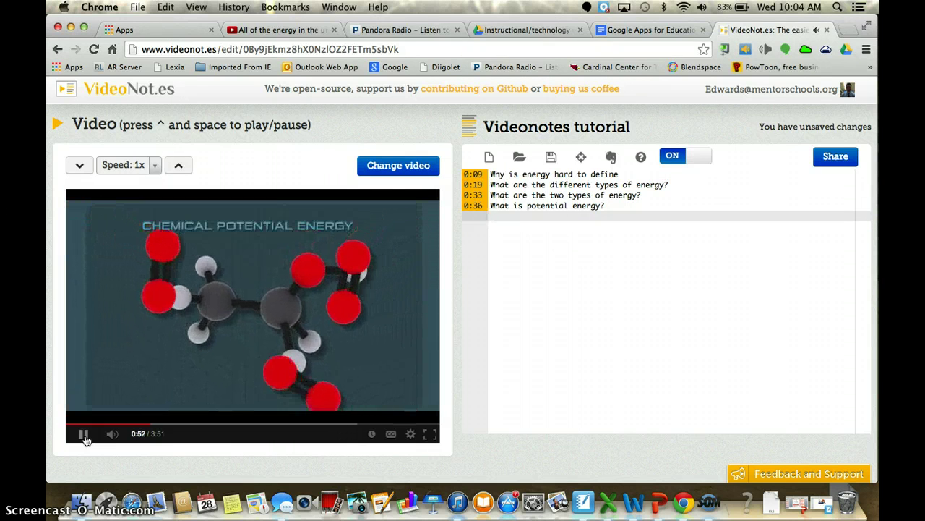
{"action": "type", "text": "What do e"}
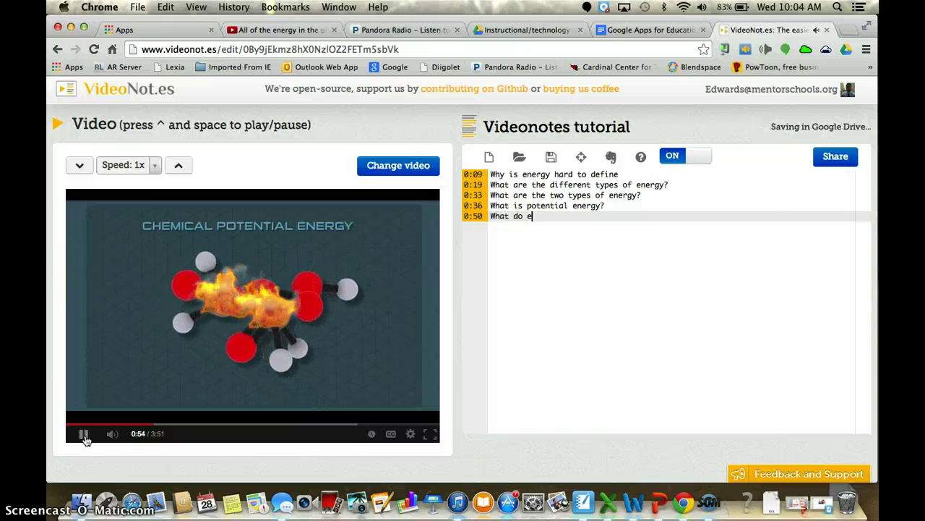
{"action": "key", "text": "BackSpace"}
{"action": "type", "text": "chemical"}
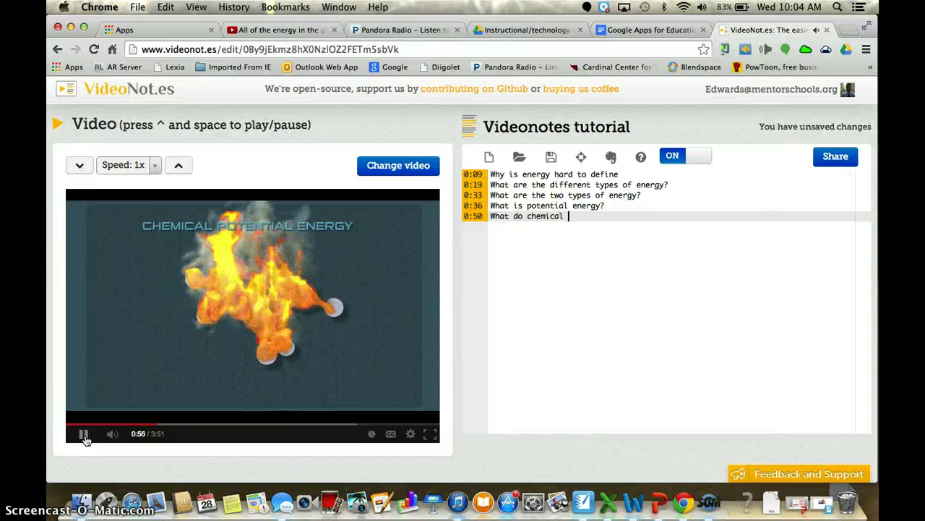
{"action": "type", "text": "bonds sto"}
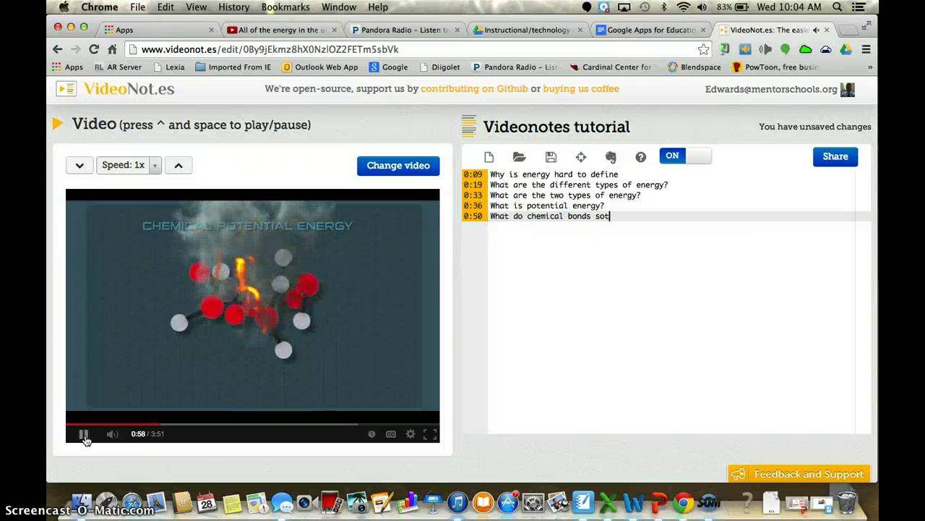
{"action": "type", "text": "re?"}
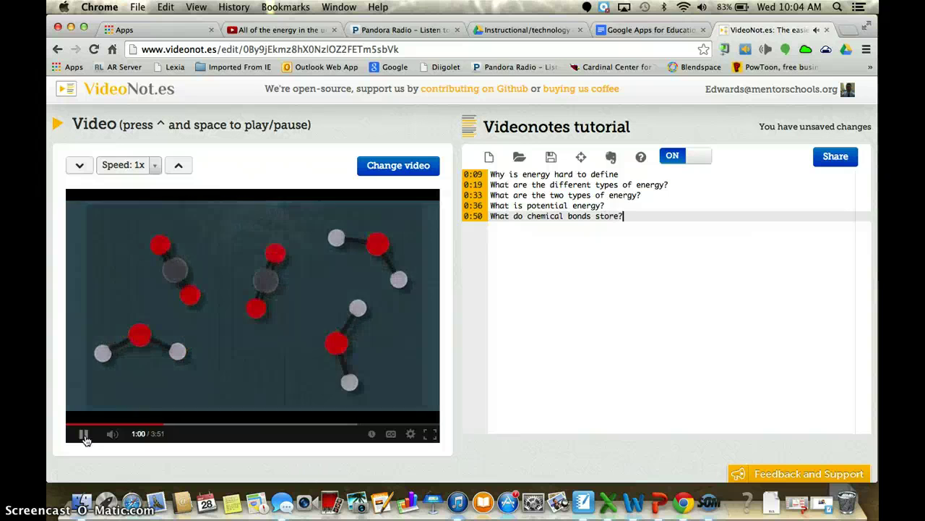
{"action": "left_click", "coordinate": [86, 438]}
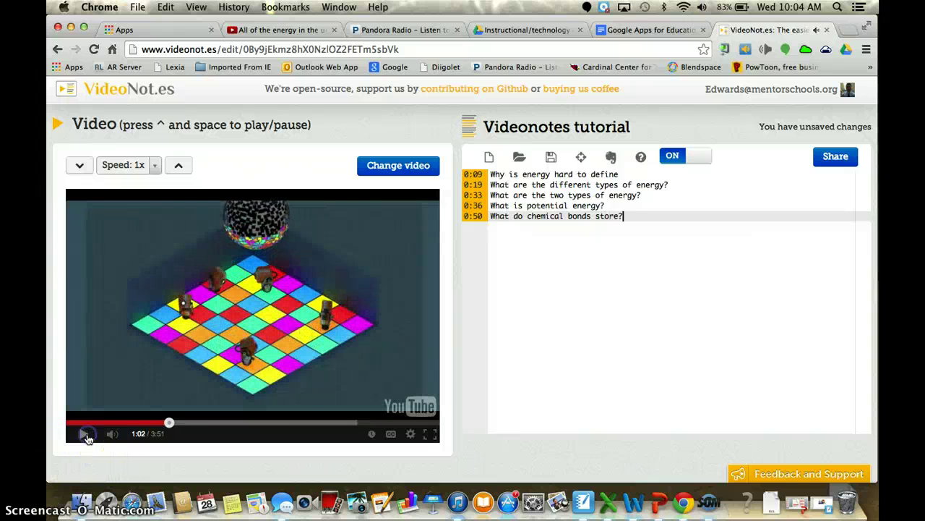
Step: Replay the video from the moment linked to the first note, pause it, and play from the fourth note's moment
{"action": "left_click", "coordinate": [527, 175]}
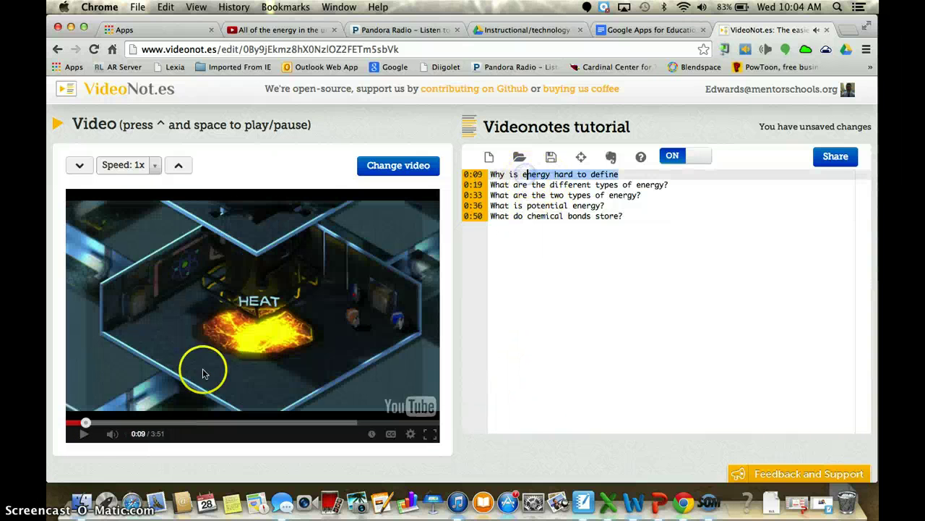
{"action": "left_click", "coordinate": [84, 436]}
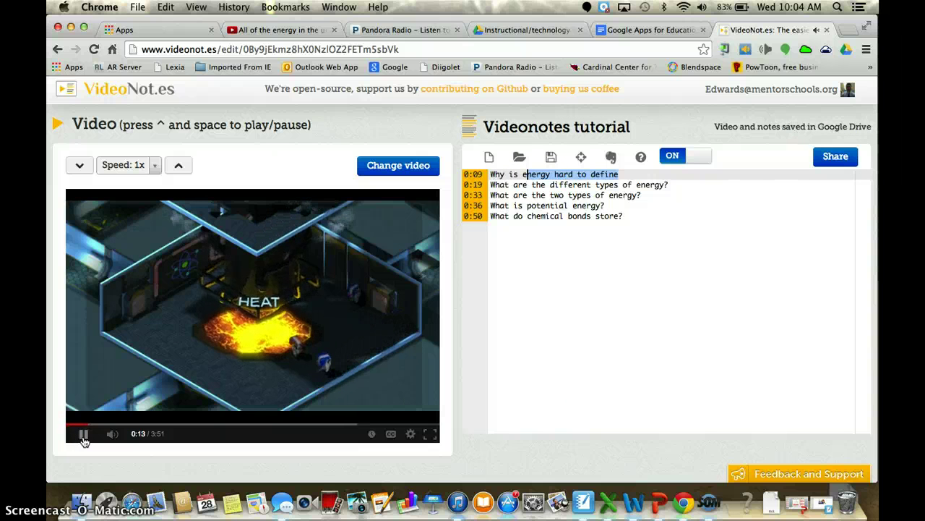
{"action": "left_click", "coordinate": [84, 435]}
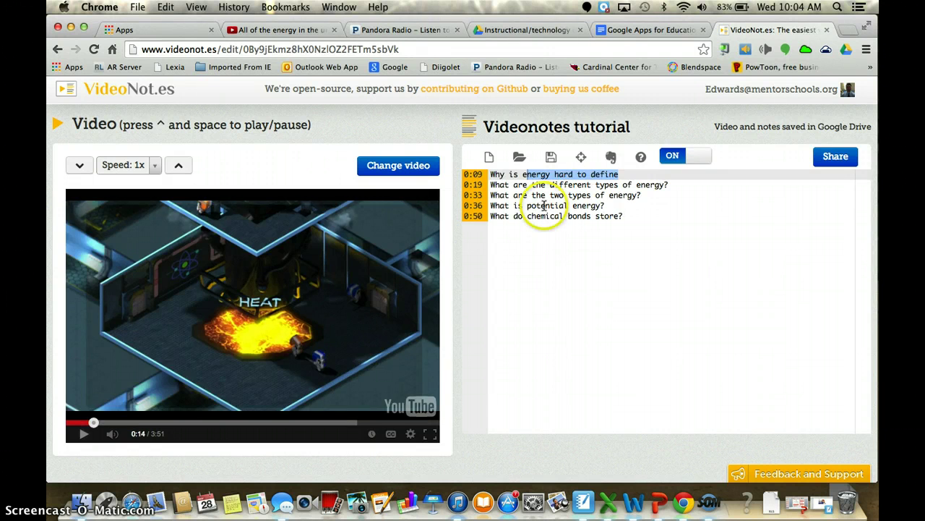
{"action": "left_click", "coordinate": [544, 206]}
{"action": "key", "text": "shift+End"}
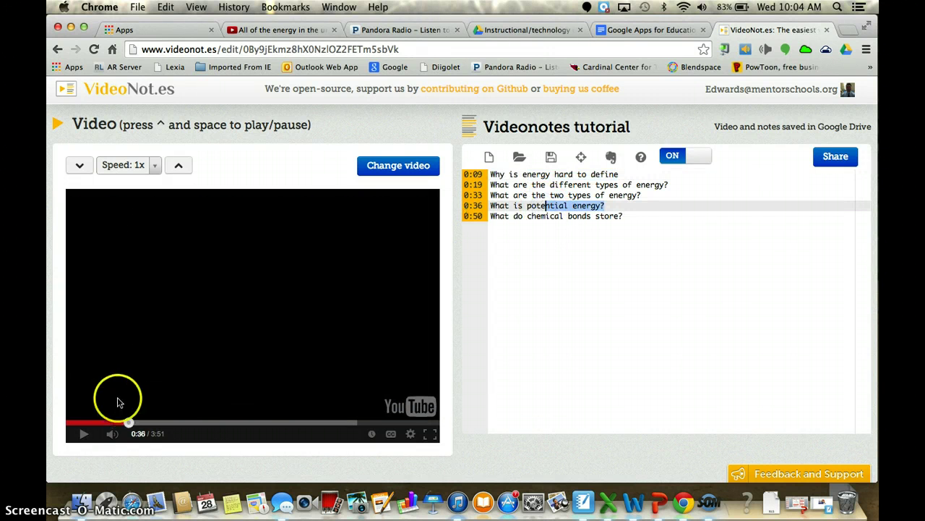
{"action": "left_click", "coordinate": [84, 434]}
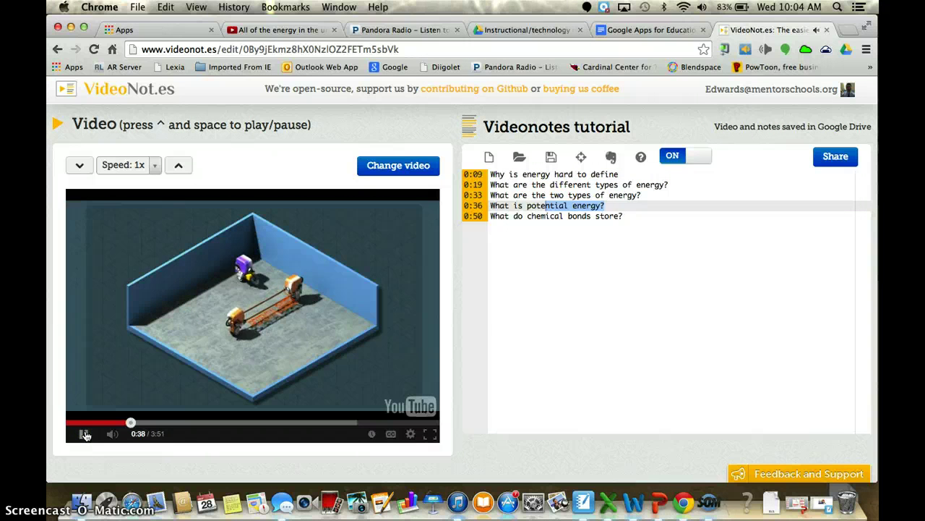